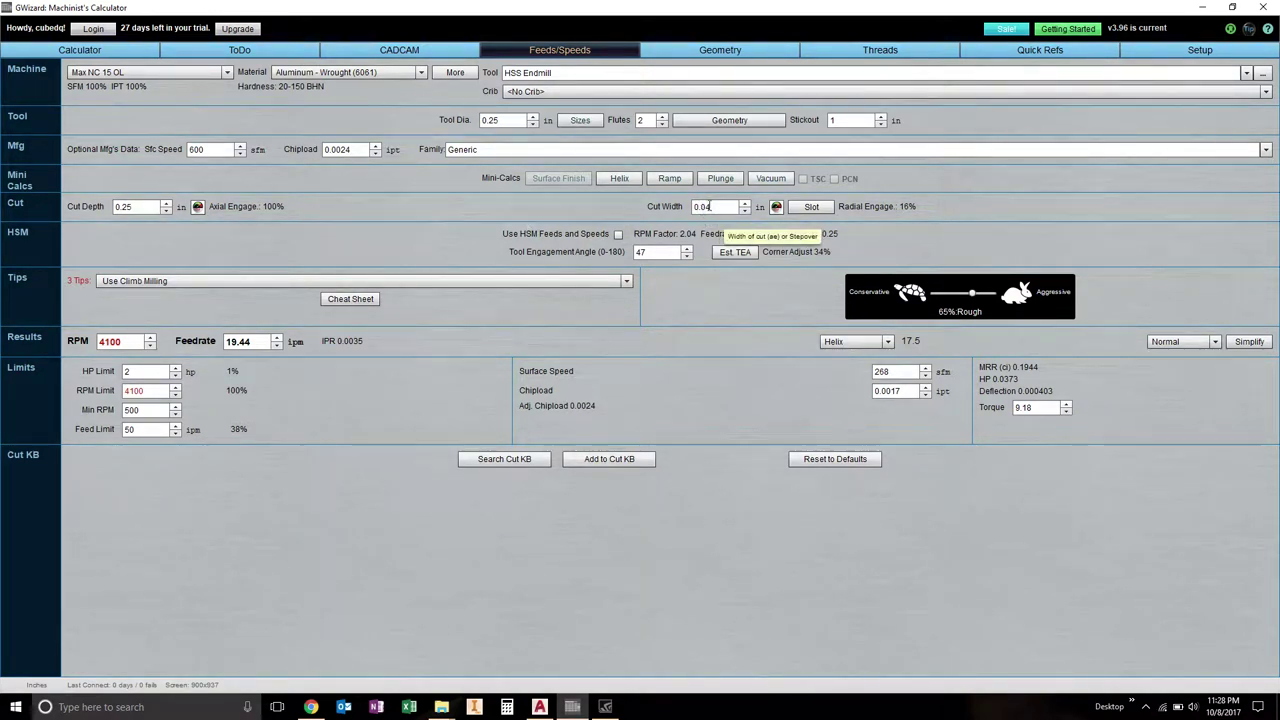
Step: Override the calculated spindle speed for the aluminum cut with 8000 RPM
{"action": "left_click", "coordinate": [135, 343]}
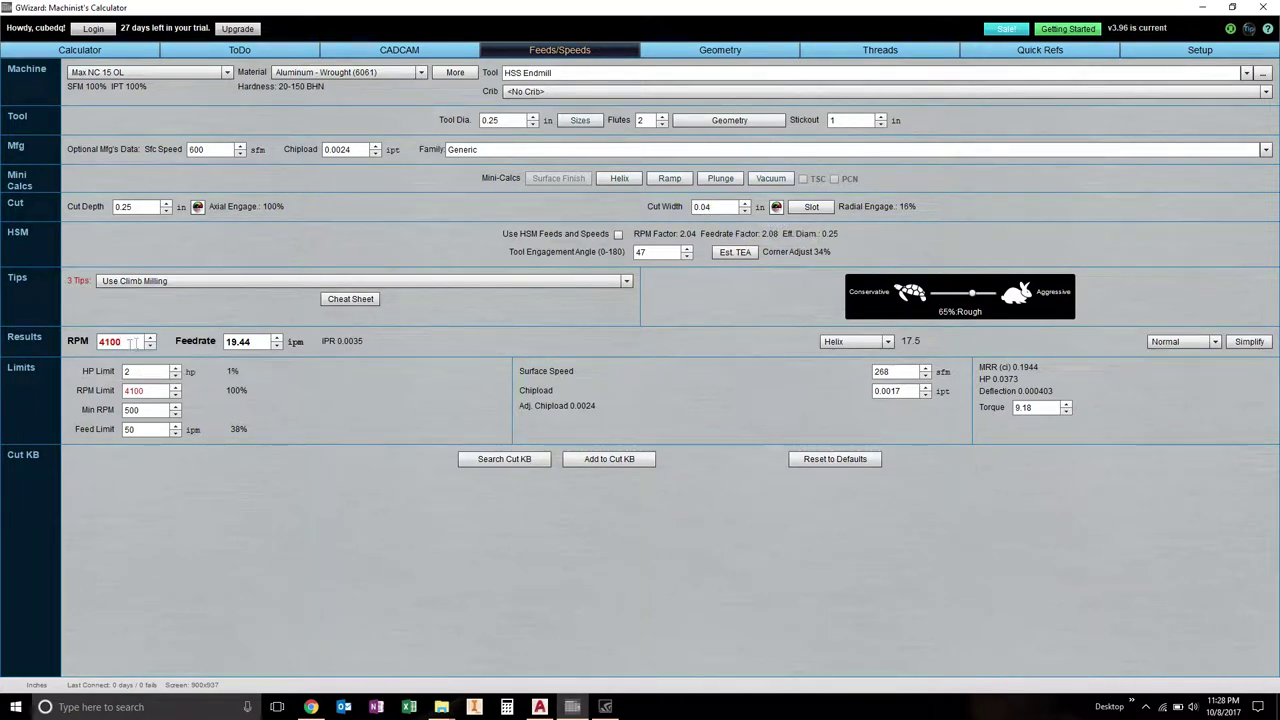
{"action": "left_click", "coordinate": [229, 342]}
{"action": "left_click", "coordinate": [93, 342]}
{"action": "type", "text": "8000"}
{"action": "key", "text": "Return"}
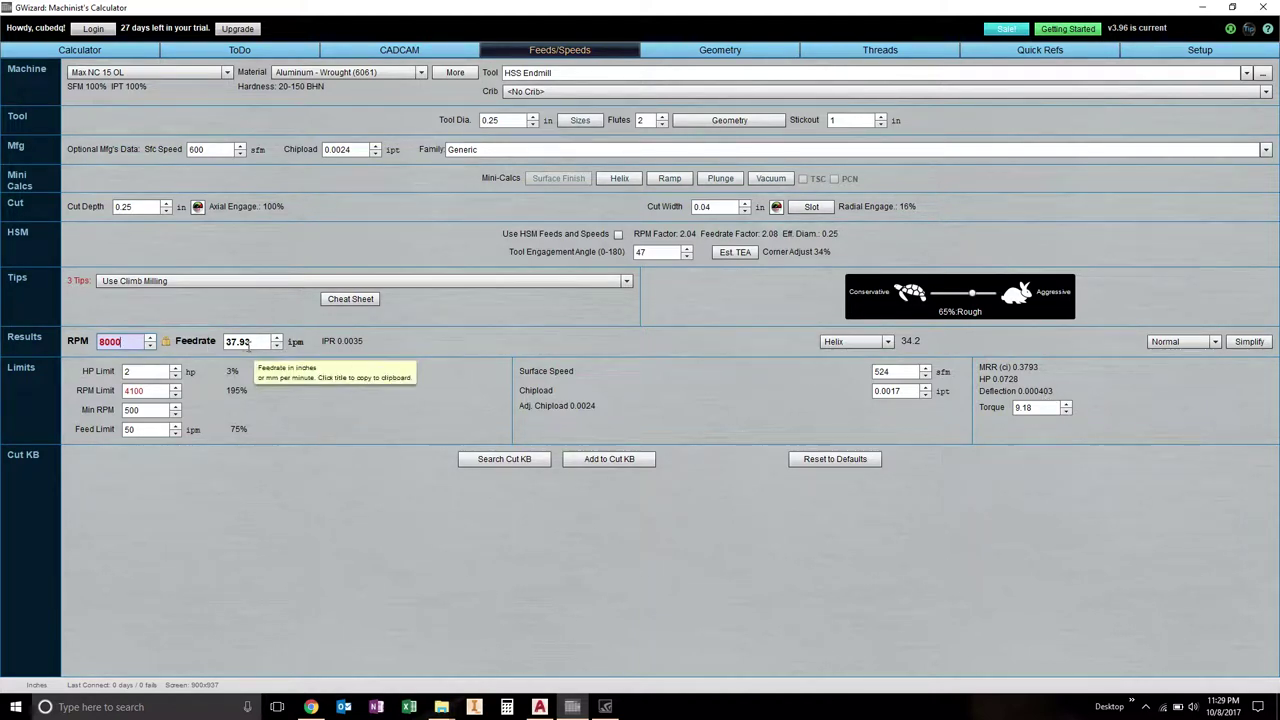
Step: Override the feedrate with 20 ipm and set the cut width to 0.06 in
{"action": "left_click_drag", "start_coordinate": [253, 342], "coordinate": [226, 344]}
{"action": "type", "text": "20"}
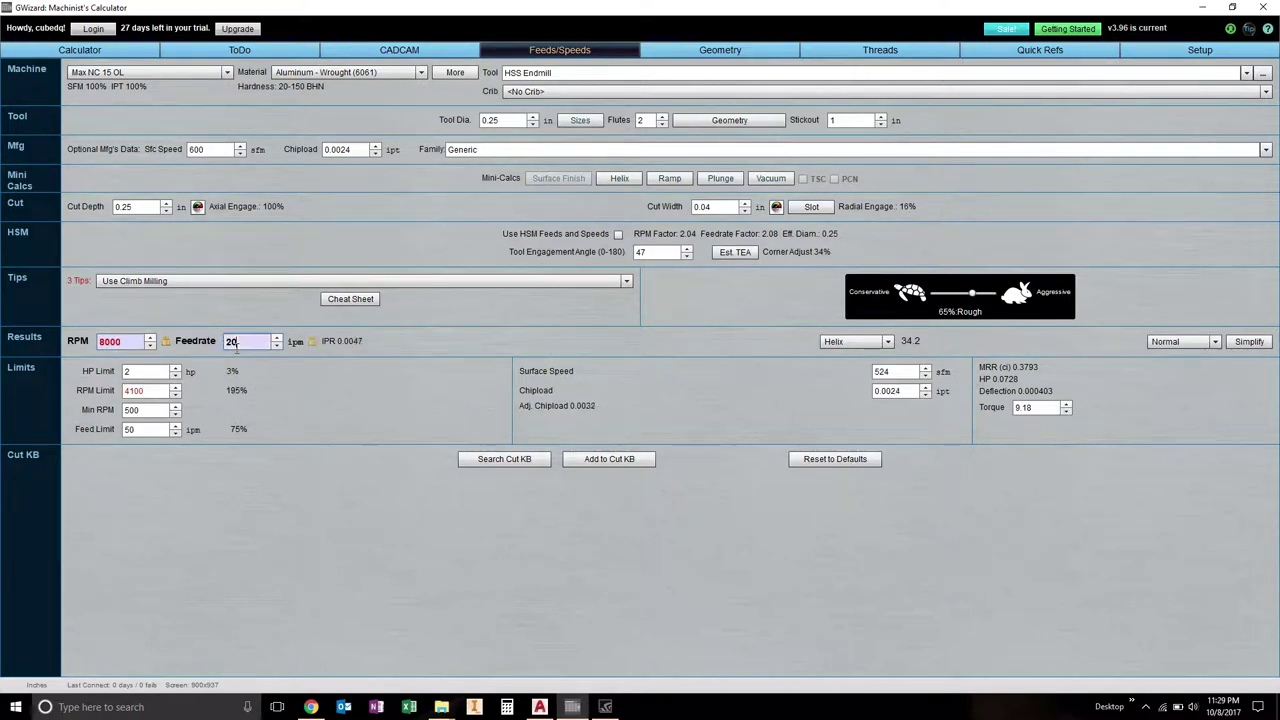
{"action": "key", "text": "Return"}
{"action": "left_click", "coordinate": [709, 206]}
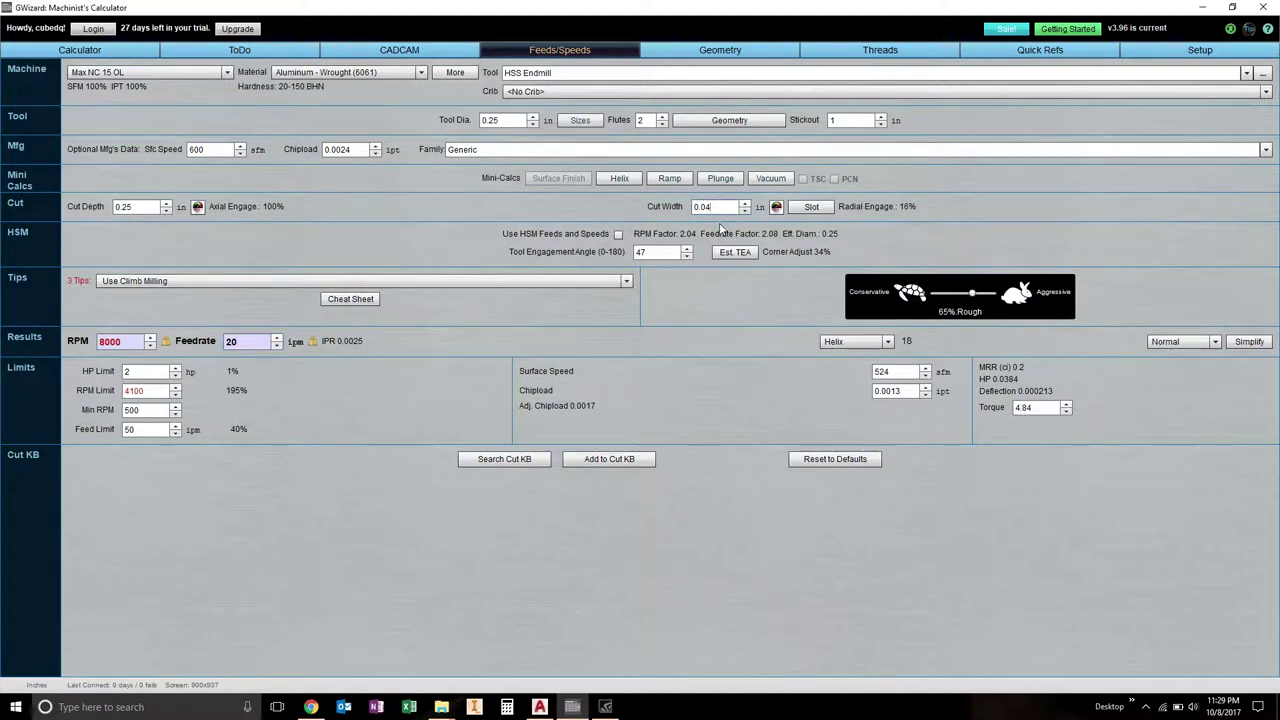
{"action": "key", "text": "Return"}
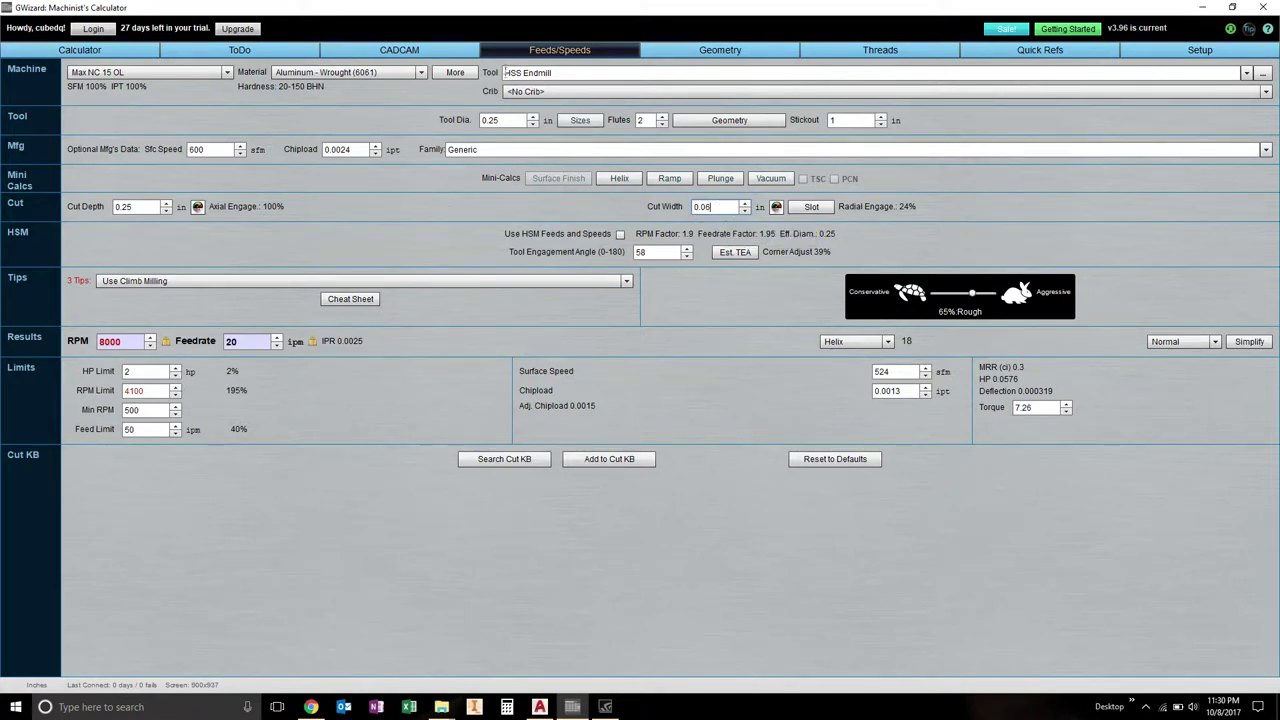
Step: Change the workpiece material to Steel - Low Carbon (1020)
{"action": "left_click", "coordinate": [345, 72]}
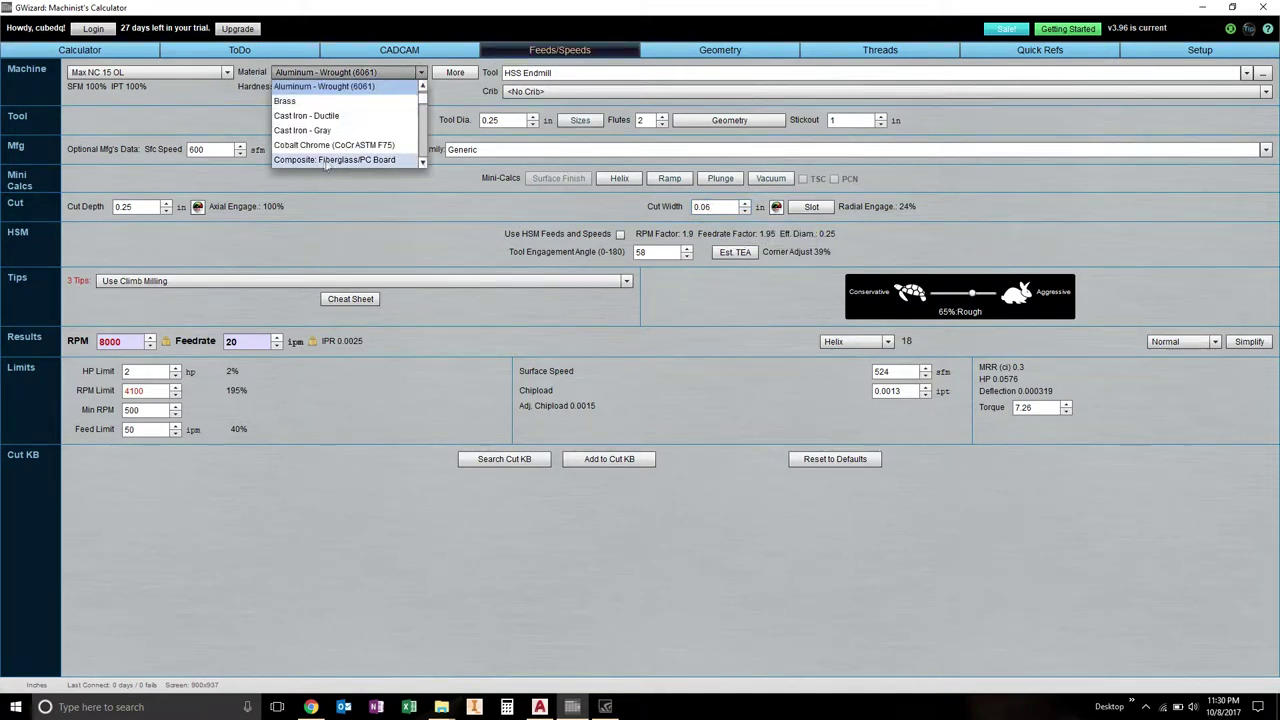
{"action": "scroll", "coordinate": [335, 140], "scroll_direction": "down", "scroll_amount": 3}
{"action": "scroll", "coordinate": [333, 148], "scroll_direction": "up", "scroll_amount": 3}
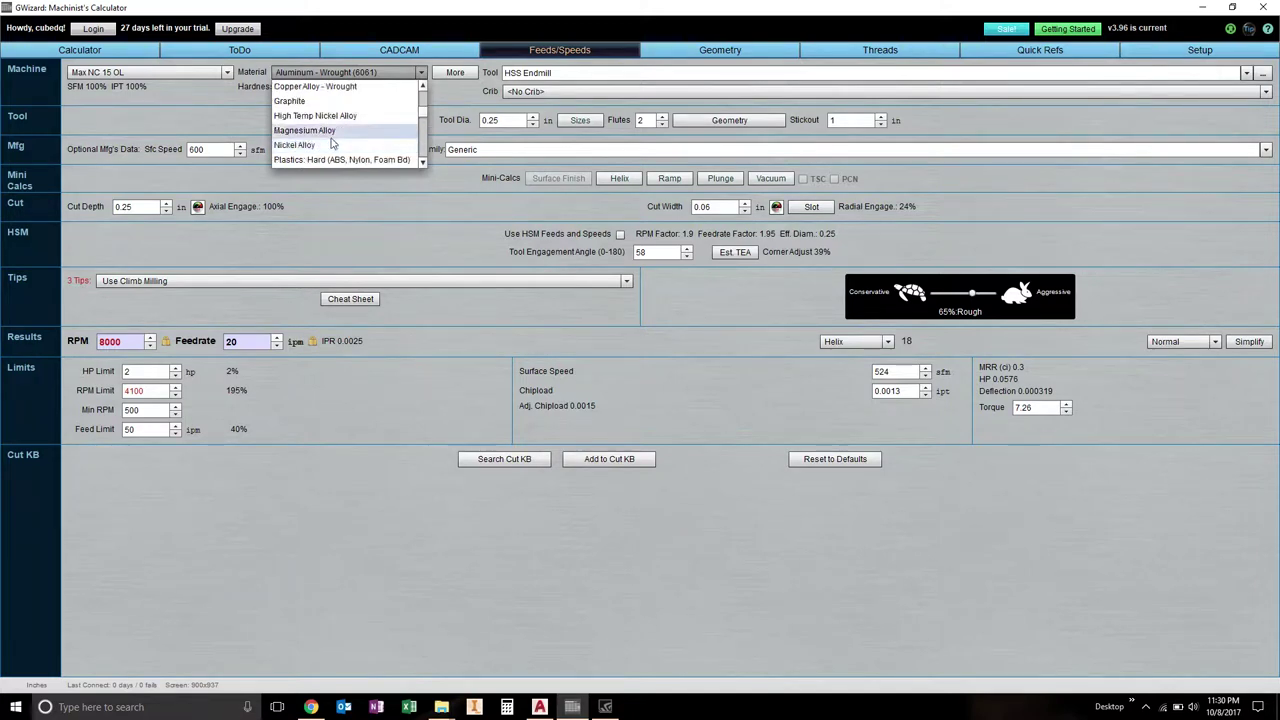
{"action": "scroll", "coordinate": [333, 144], "scroll_direction": "down", "scroll_amount": 3}
{"action": "scroll", "coordinate": [333, 140], "scroll_direction": "down", "scroll_amount": 3}
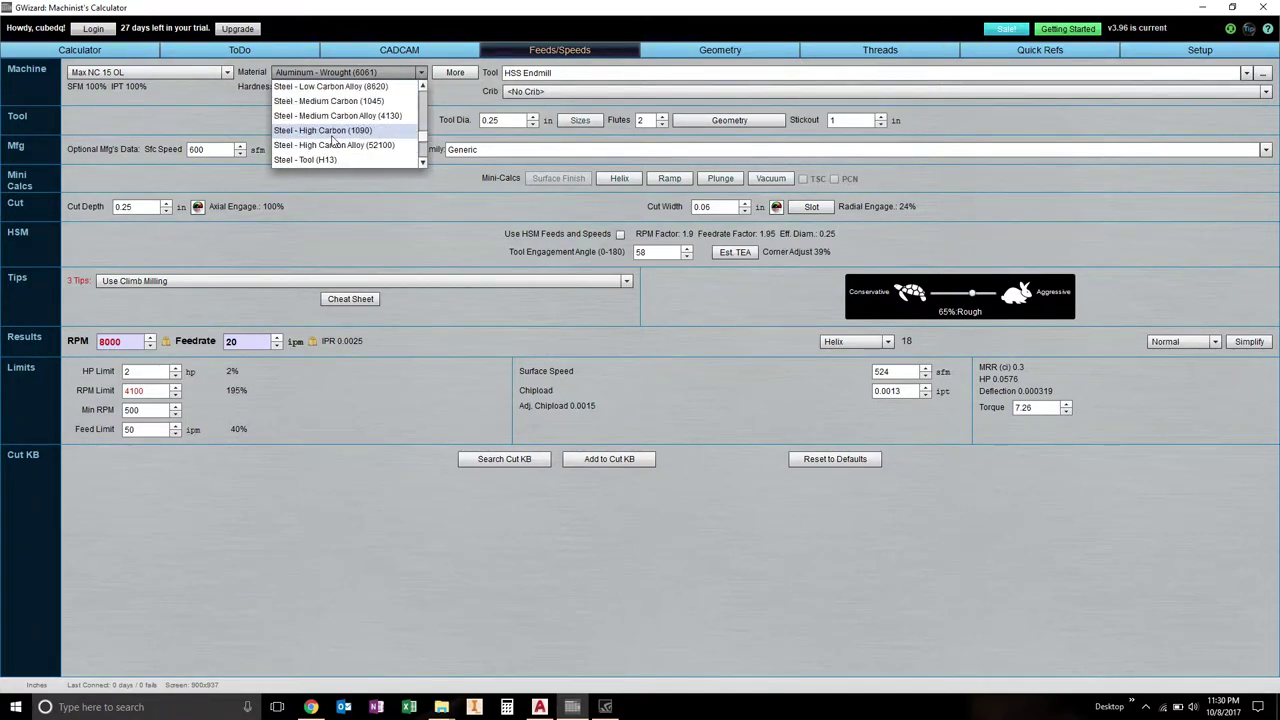
{"action": "scroll", "coordinate": [333, 136], "scroll_direction": "up", "scroll_amount": 1}
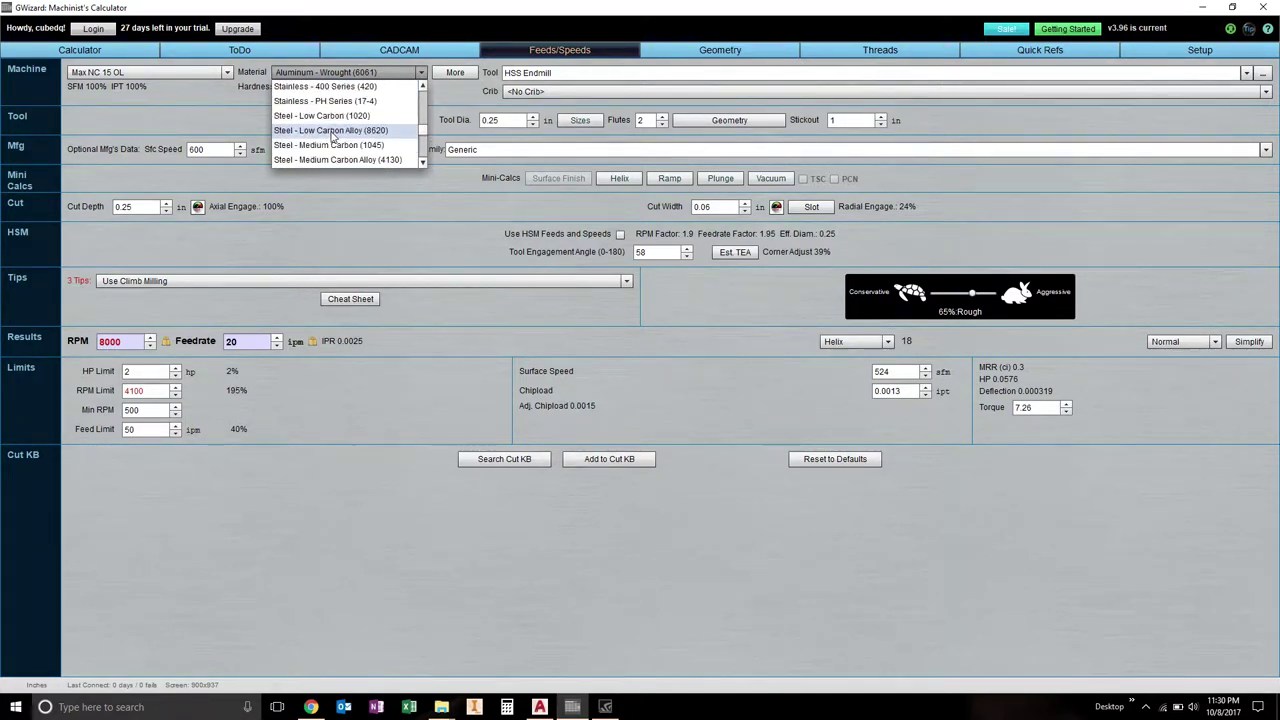
{"action": "left_click", "coordinate": [334, 116]}
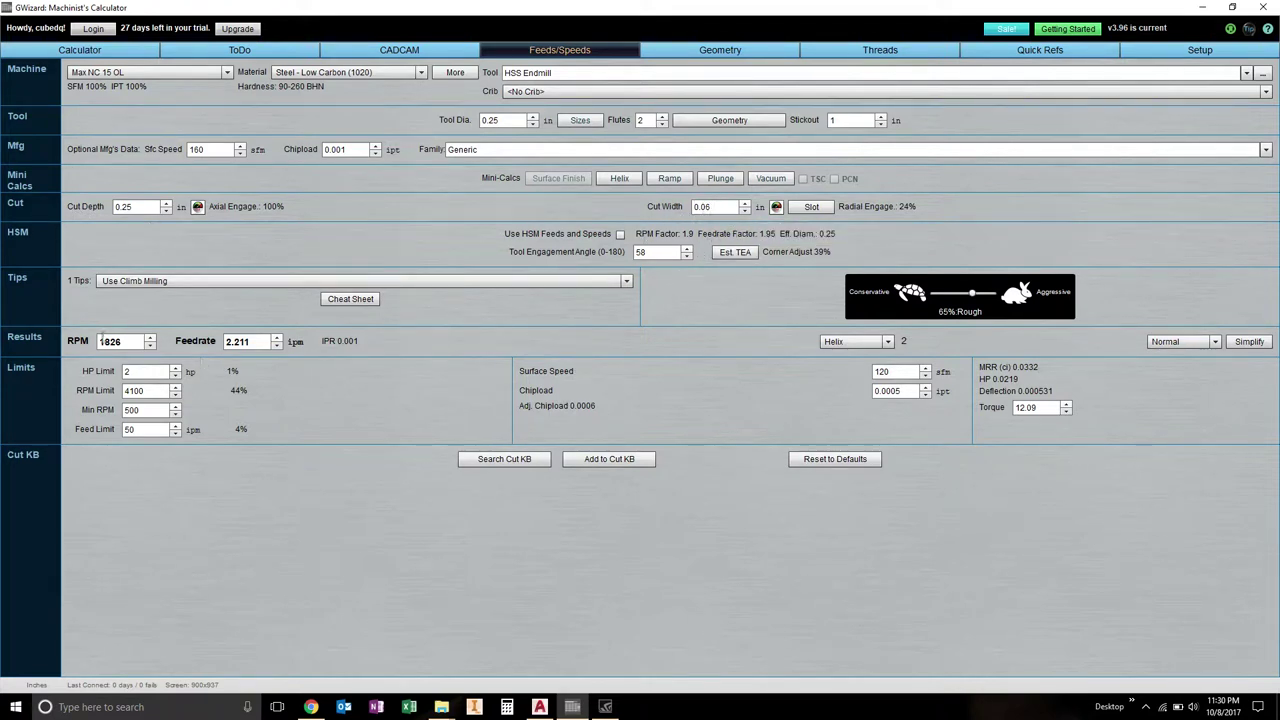
Step: Override the spindle speed for the steel cut with 4100 RPM
{"action": "double_click", "coordinate": [128, 342]}
{"action": "type", "text": "4100"}
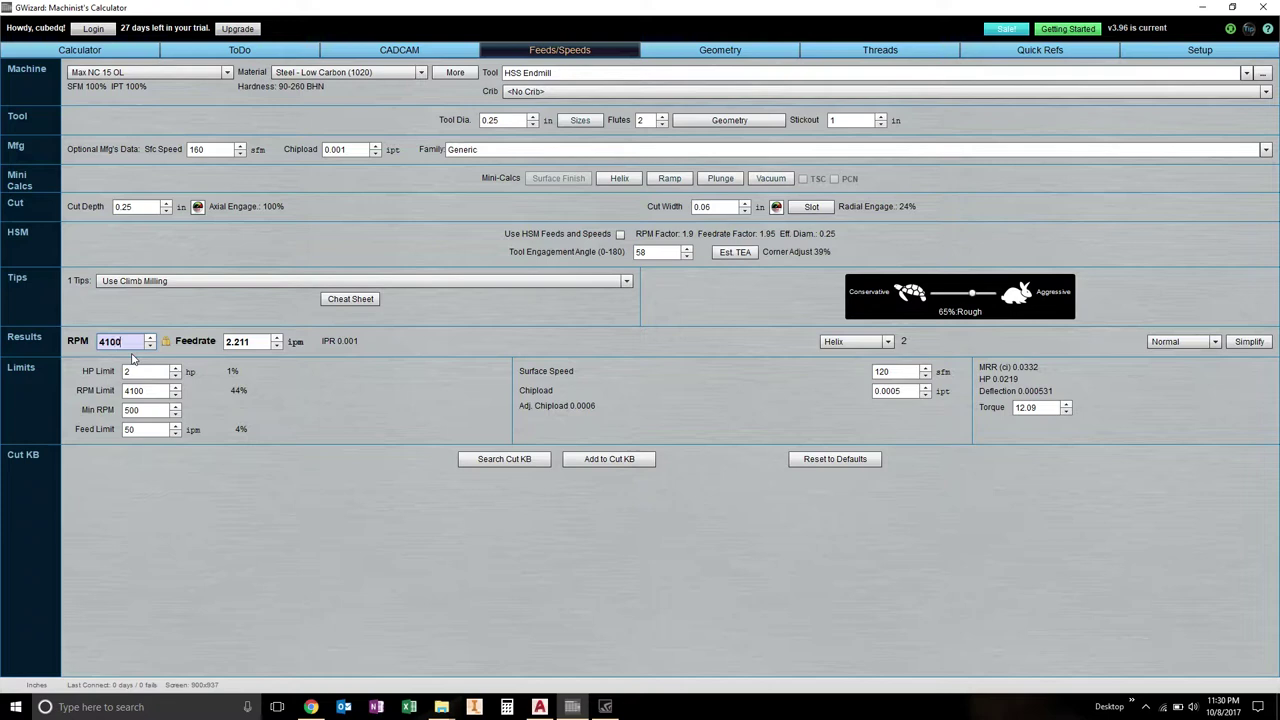
{"action": "key", "text": "Return"}
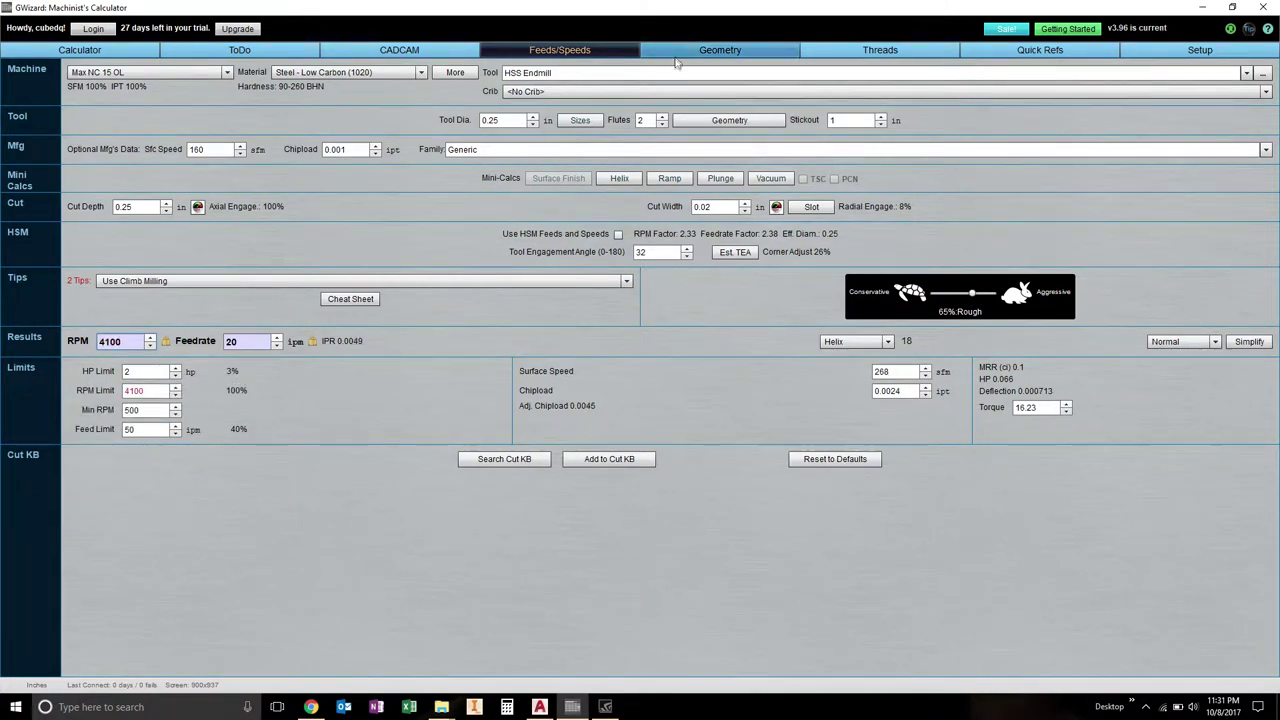
Step: Increase the tool's flute count to 4 and change the tool type to Carbide Endmill
{"action": "left_click", "coordinate": [662, 116]}
{"action": "left_click", "coordinate": [662, 116]}
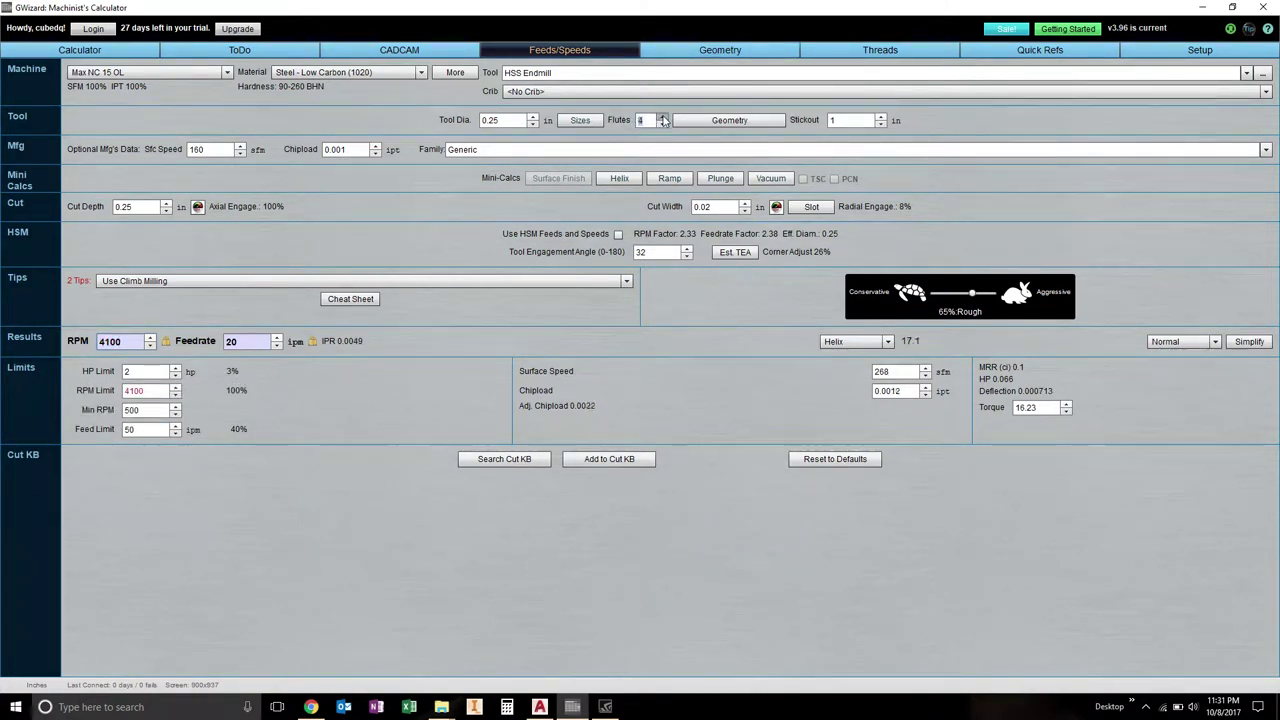
{"action": "left_click", "coordinate": [582, 72]}
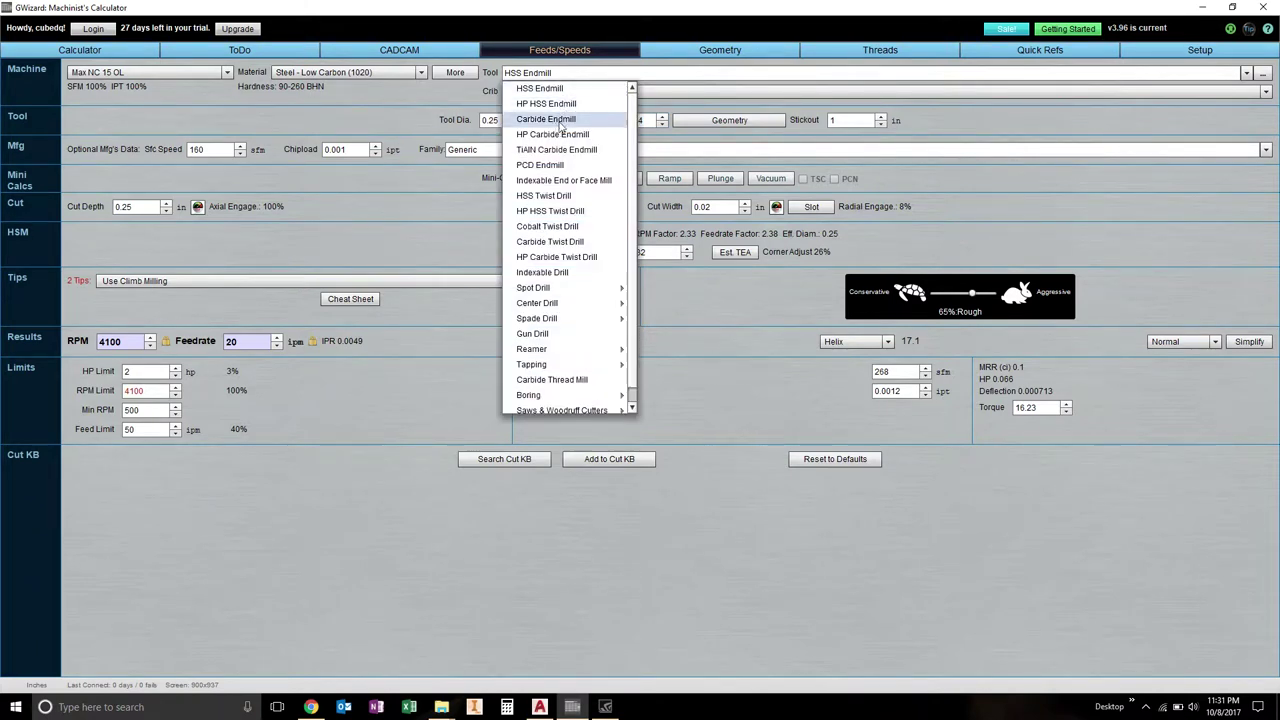
{"action": "left_click", "coordinate": [556, 121]}
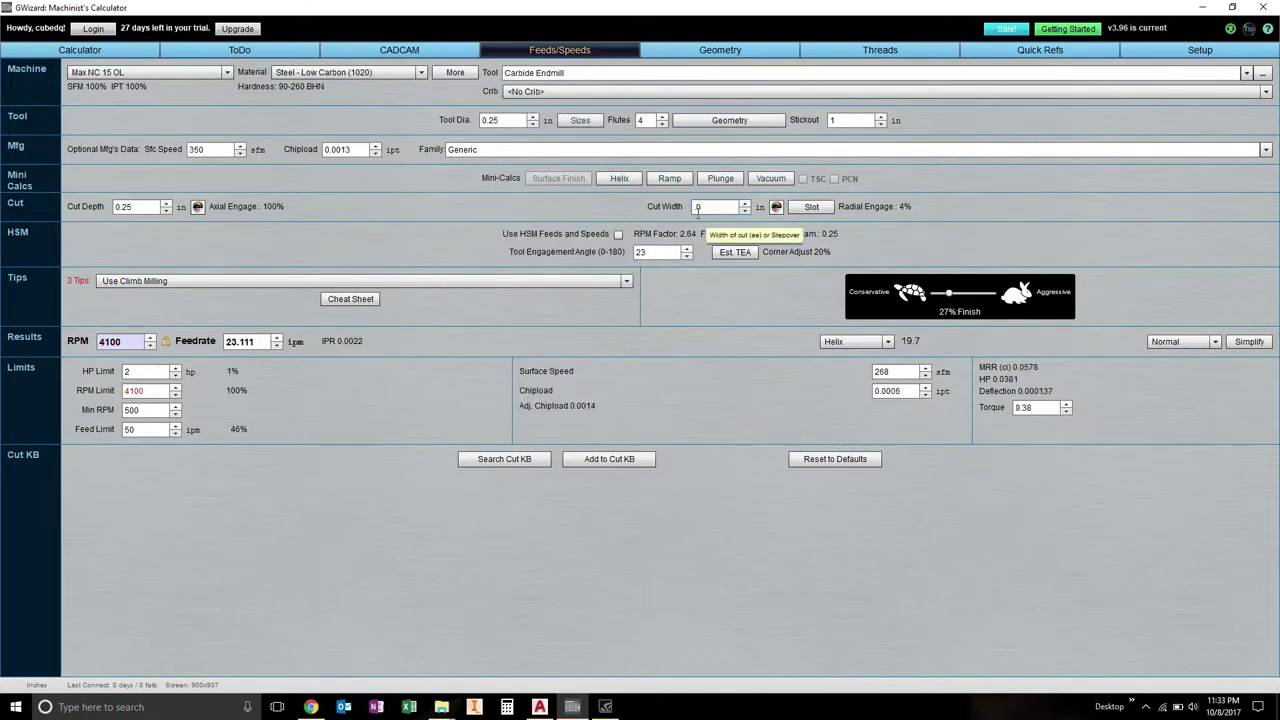
Step: Set the cut width to 0.02 in and the conservative-to-aggressive setting to 36% Rough
{"action": "type", "text": ".02"}
{"action": "left_click_drag", "start_coordinate": [953, 296], "coordinate": [960, 297]}
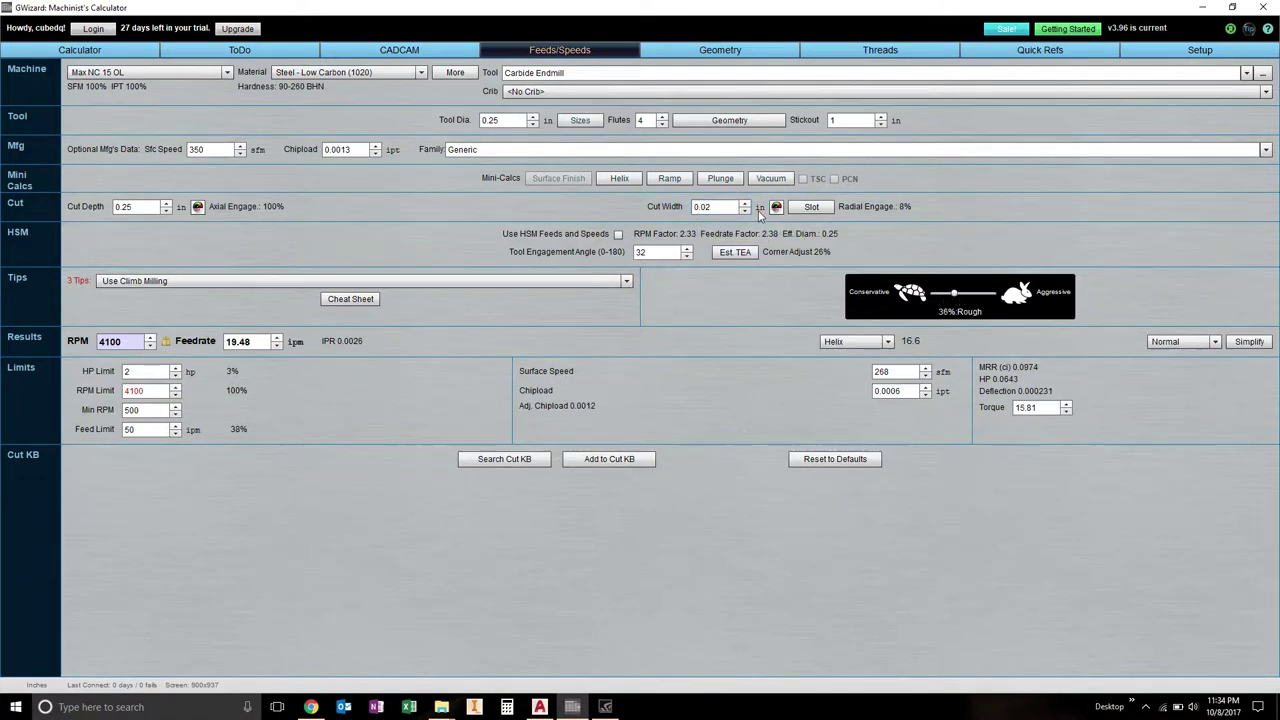
Step: Set the cut width to 0.03 in and raise the conservative-to-aggressive setting to 58% Rough
{"action": "left_click", "coordinate": [723, 206]}
{"action": "key", "text": "BackSpace"}
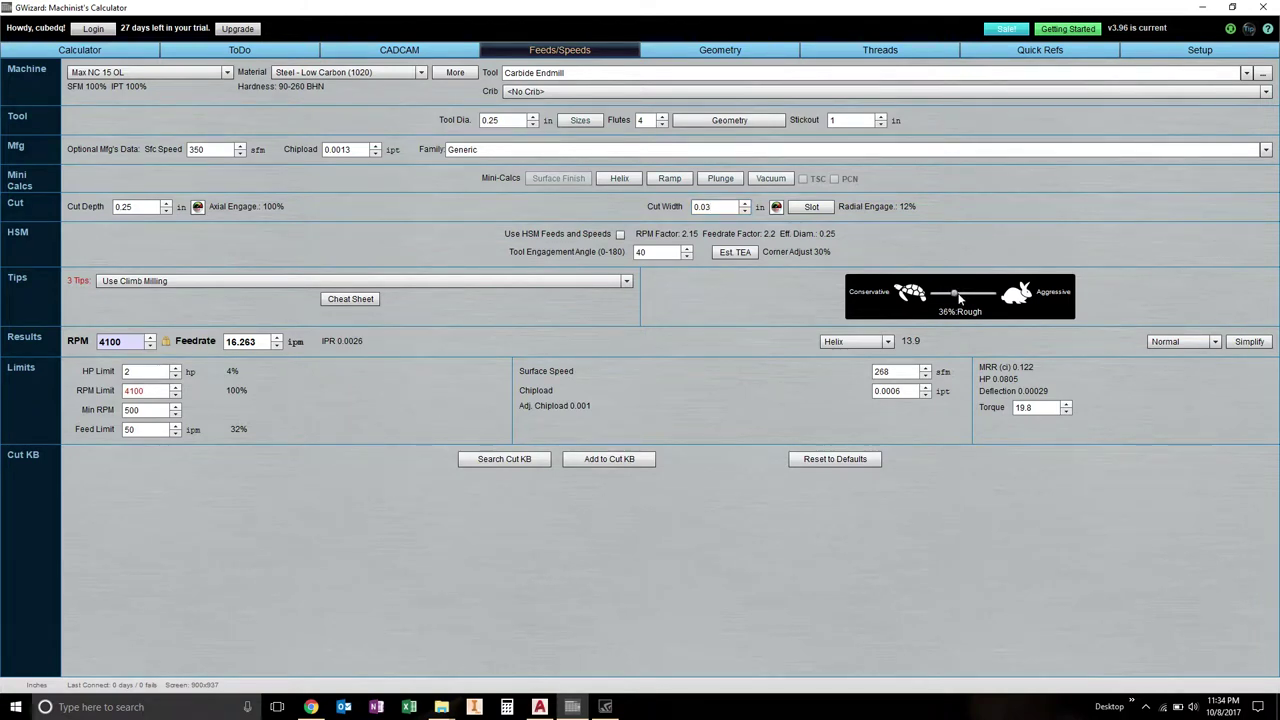
{"action": "left_click", "coordinate": [960, 296]}
{"action": "left_click_drag", "start_coordinate": [962, 296], "coordinate": [968, 297]}
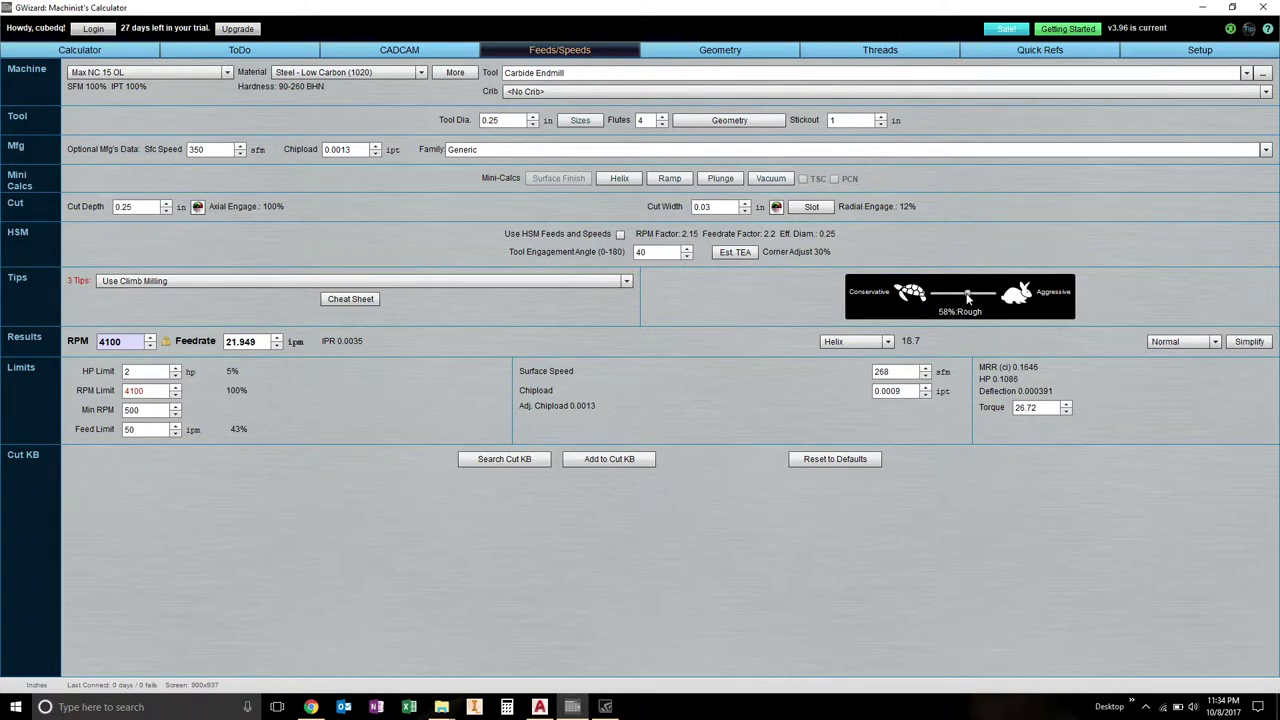